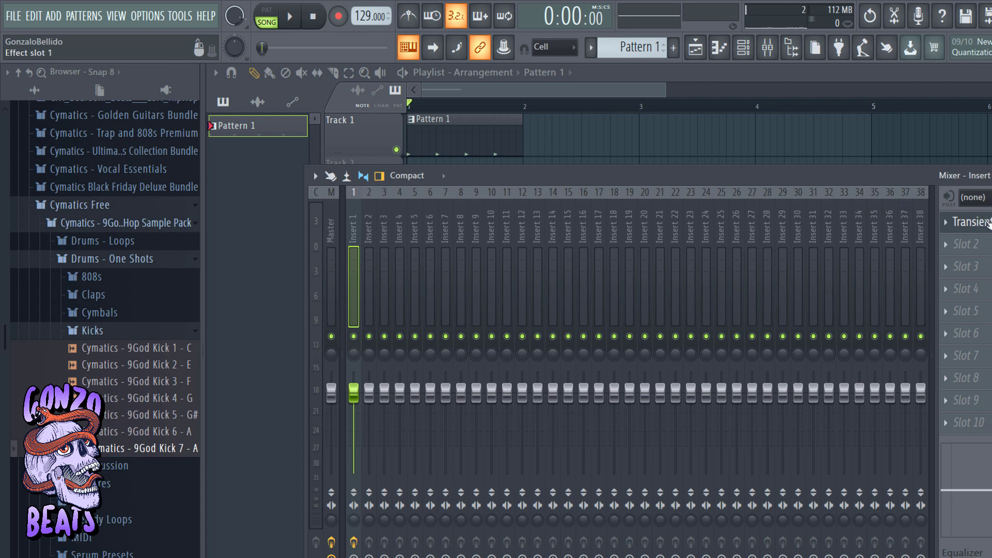
Open the Transient Processor in the first effect slot of Insert 1 and place its window over the mixer
click(987, 222)
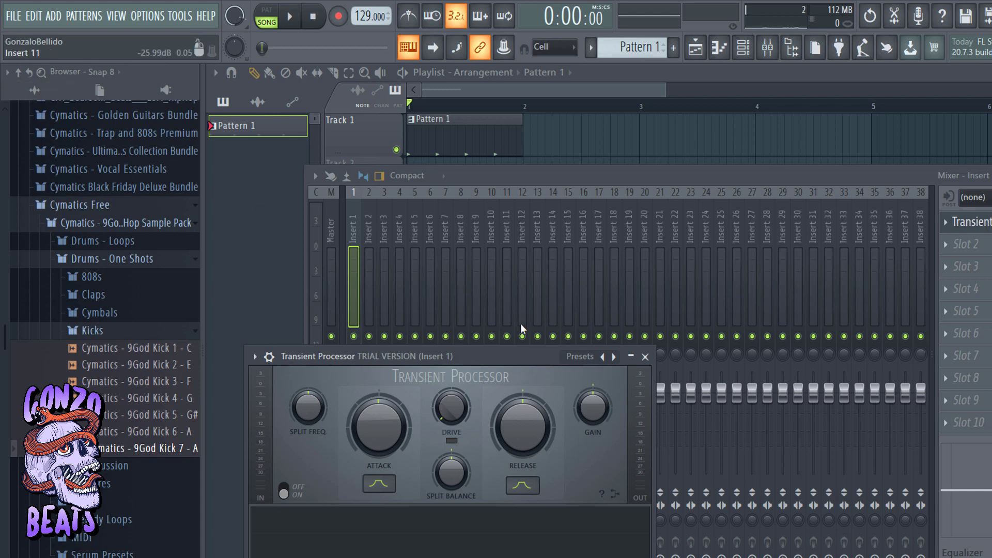
drag(497, 359, 623, 188)
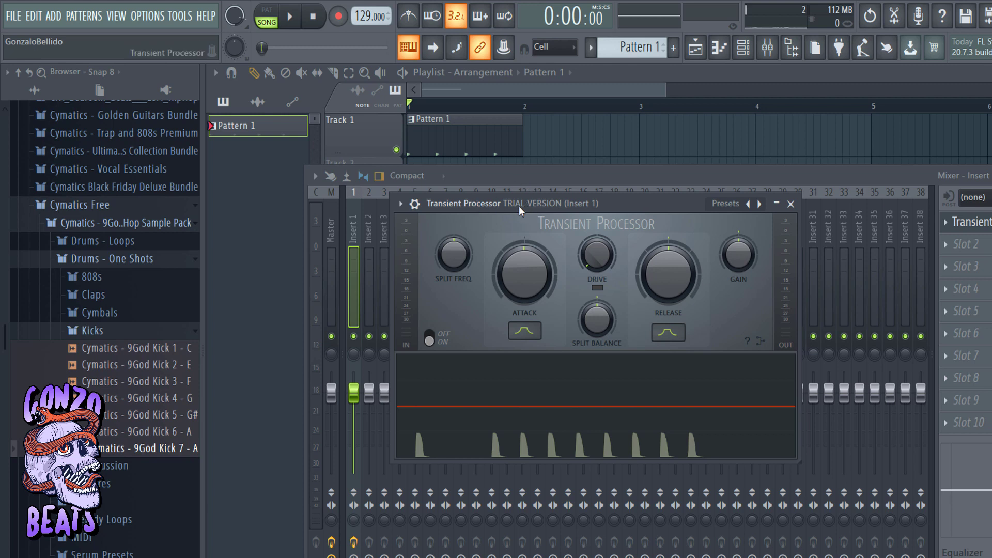
drag(518, 206, 519, 230)
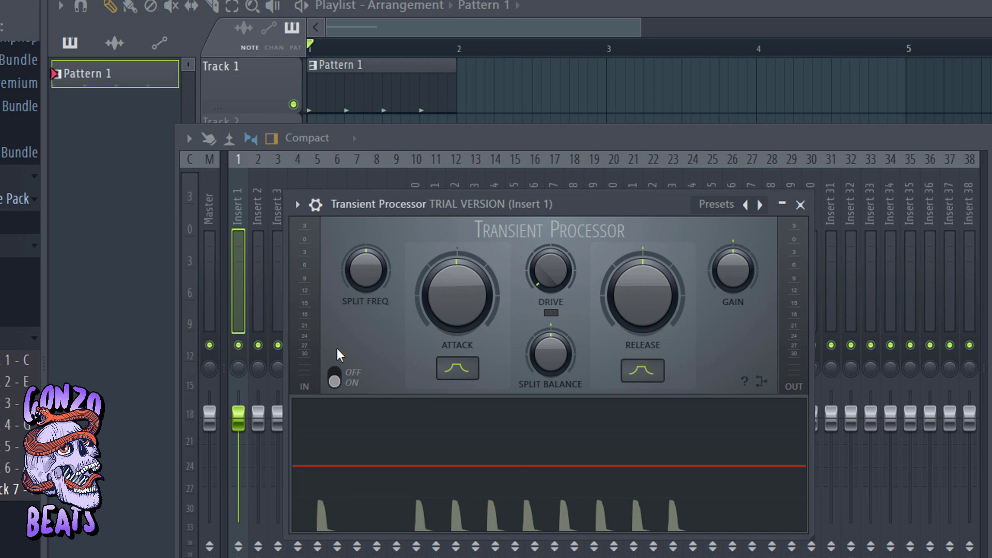
Play Pattern 1 briefly to examine its waveform in the Transient Processor display
mouse_move(305, 467)
mouse_move(306, 472)
mouse_down()
mouse_move(306, 456)
mouse_move(306, 474)
mouse_move(306, 466)
mouse_up()
key(space)
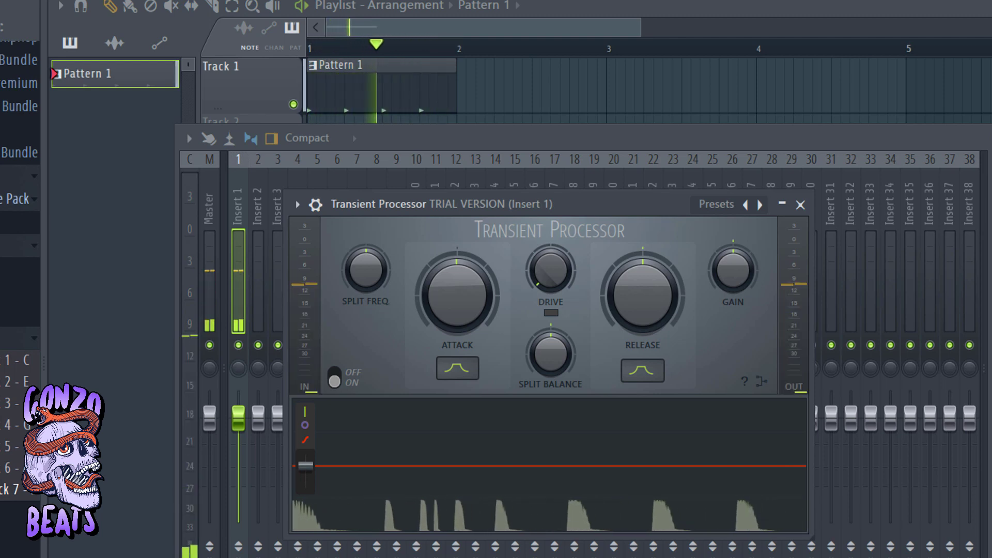
key(space)
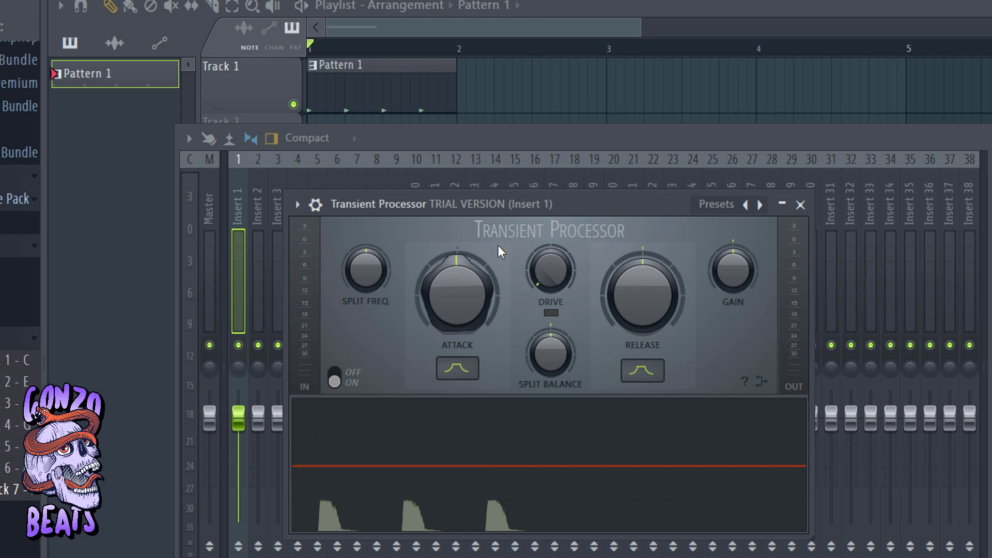
Toggle the purple trace in the Transient Processor display off and on, and replay Pattern 1 to check the waveform
mouse_move(373, 449)
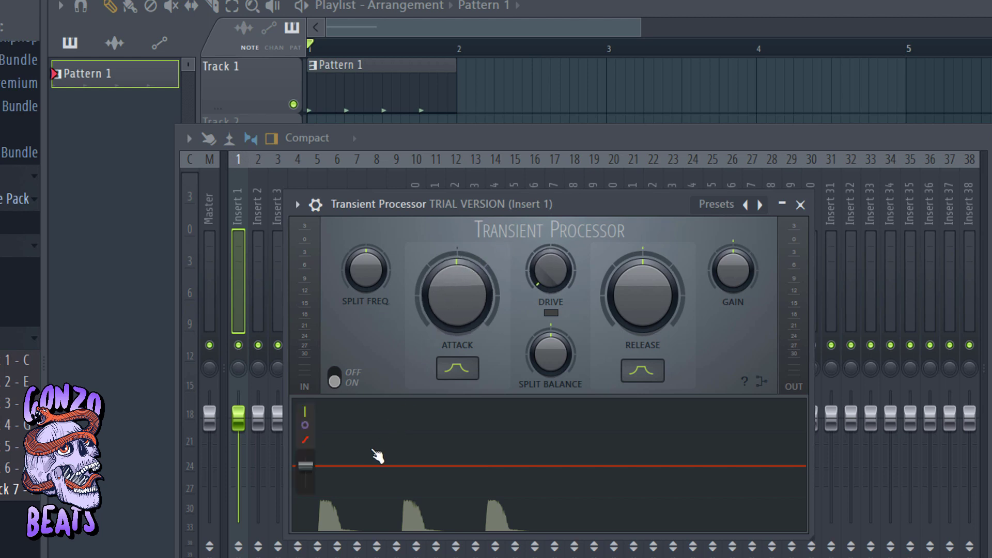
click(307, 427)
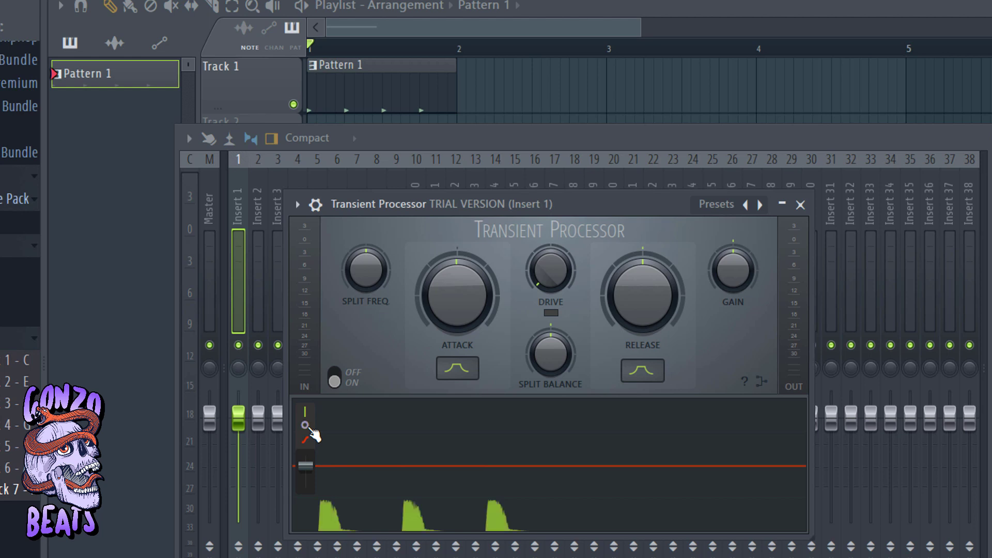
click(308, 428)
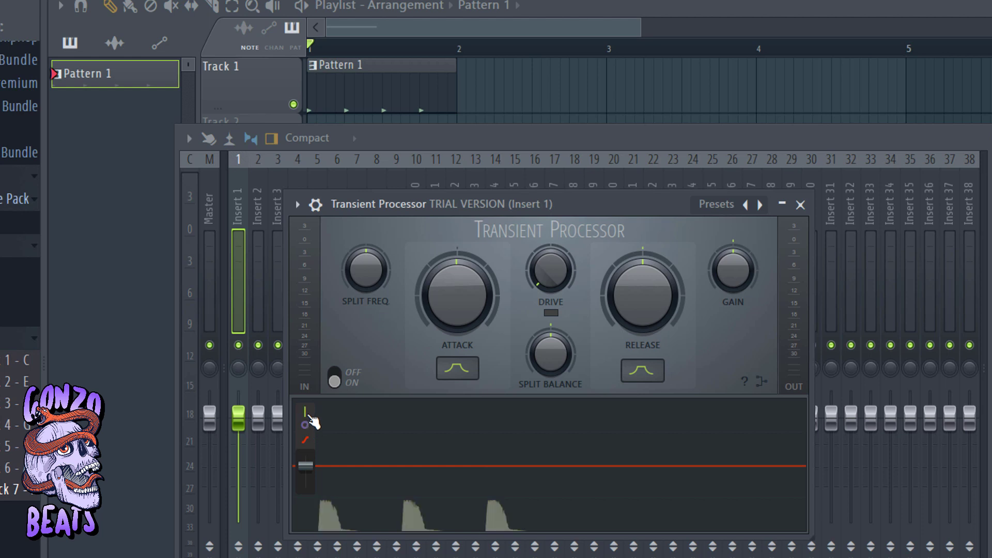
key(space)
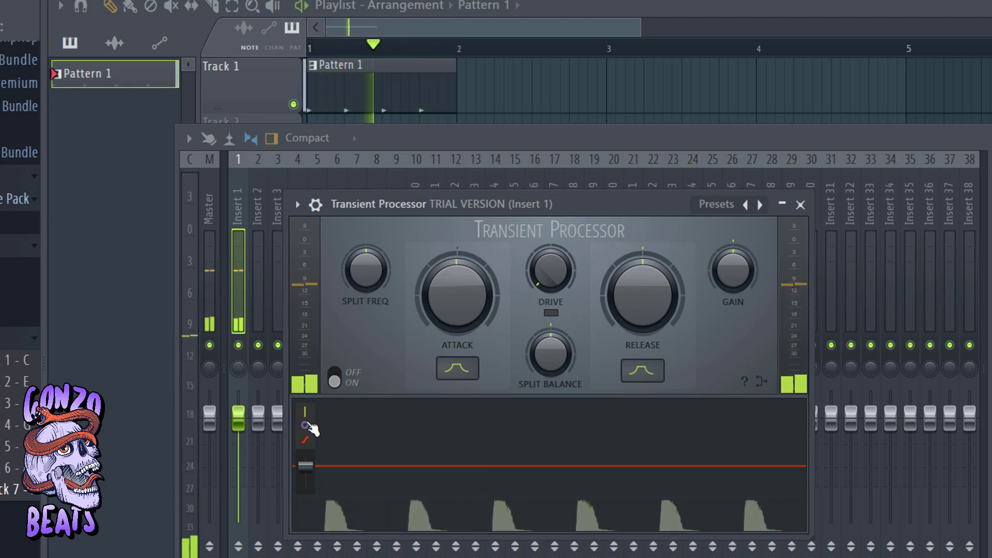
key(space)
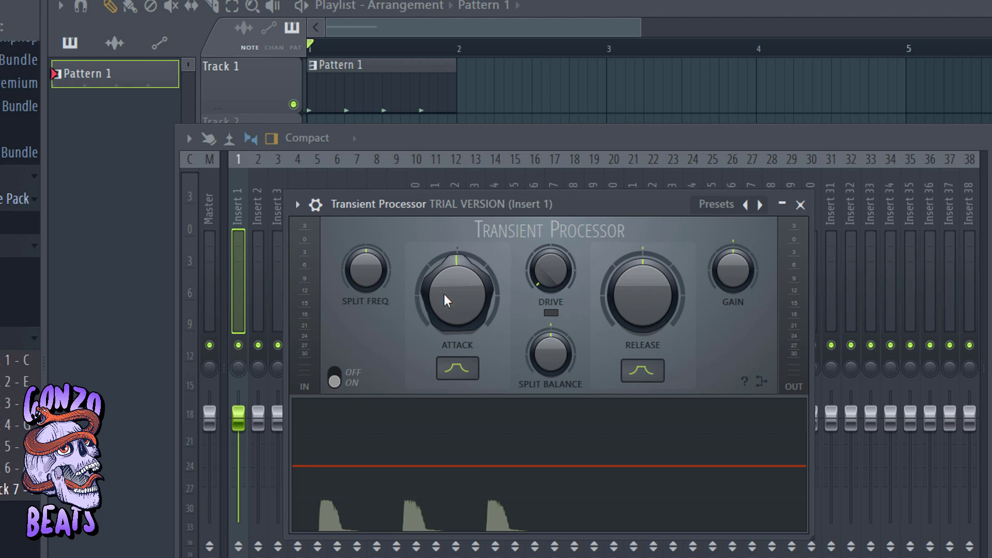
Turn Attack up to its maximum while Pattern 1 plays and check the red envelope curve
mouse_move(445, 297)
mouse_down()
mouse_move(445, 270)
mouse_move(446, 297)
mouse_up()
key(space)
drag(446, 297, 446, 228)
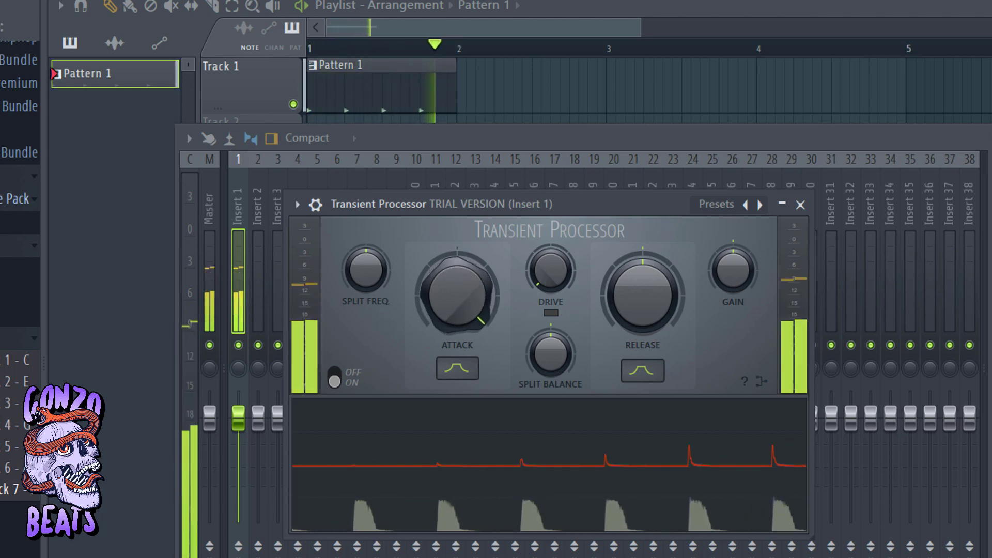
key(space)
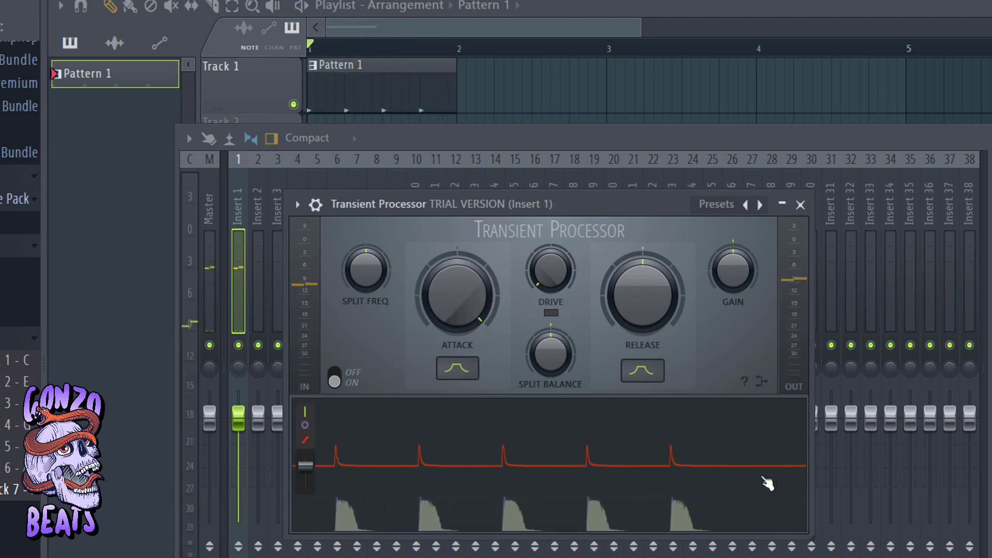
key(space)
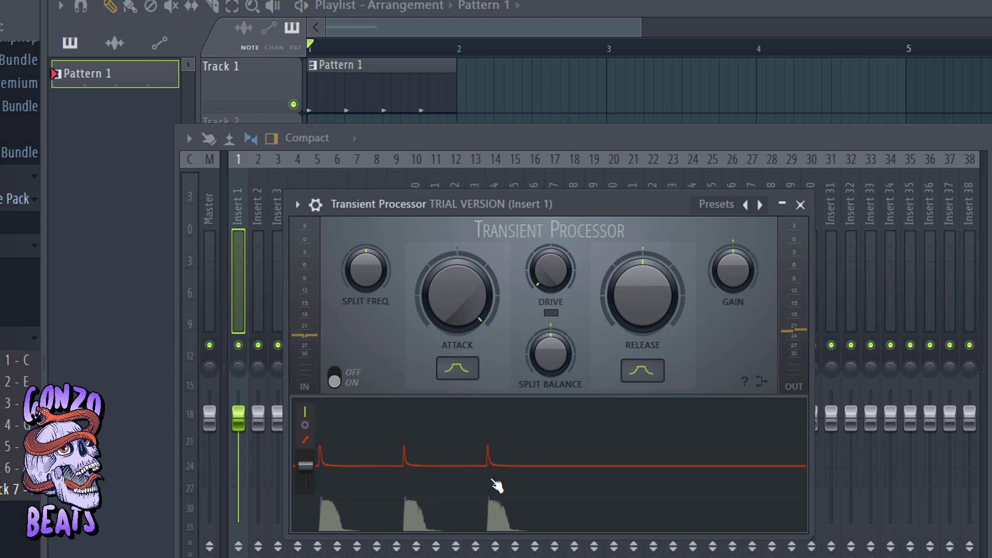
Return Attack to its centre position during playback of Pattern 1
key(space)
drag(448, 289, 447, 331)
key(space)
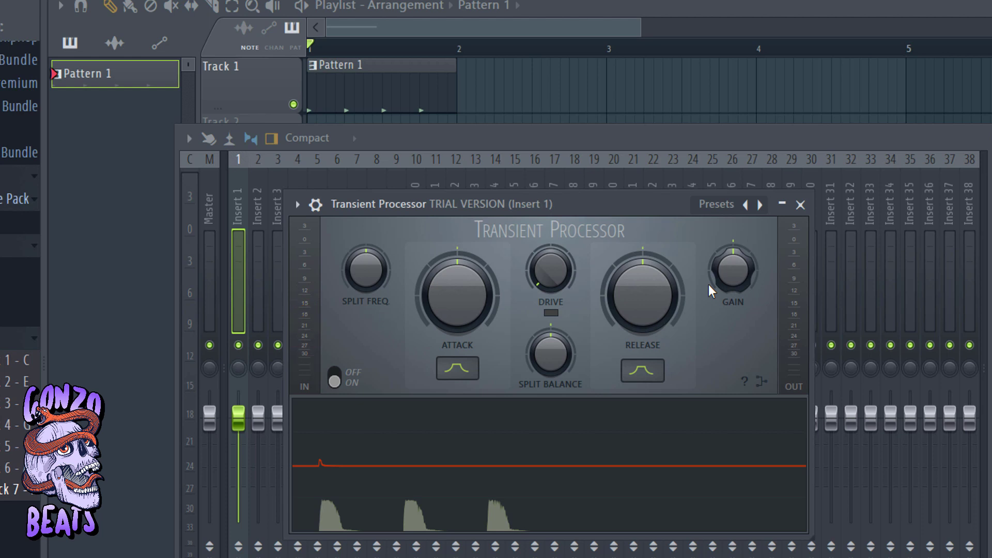
Turn both Attack and Release up to their maximum while Pattern 1 plays
key(space)
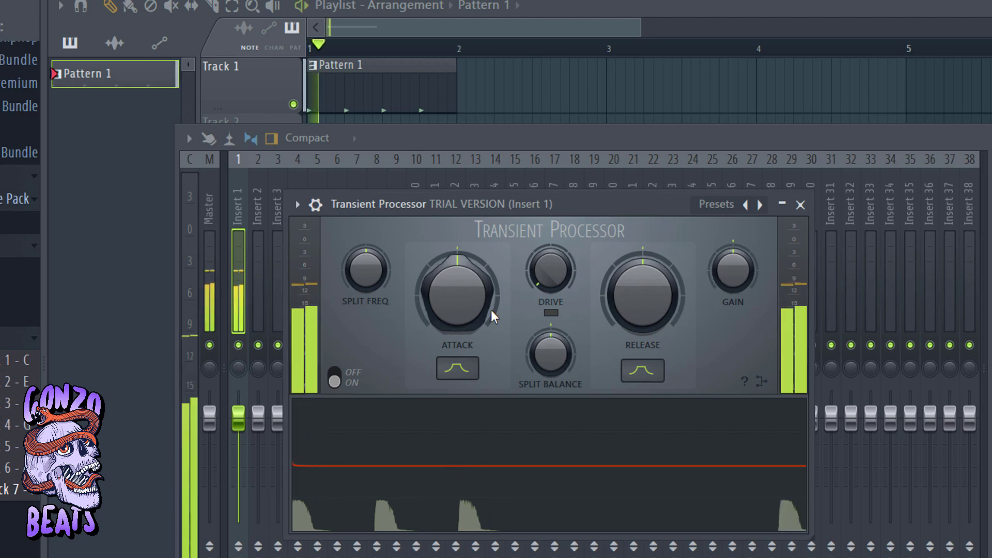
drag(490, 310, 485, 279)
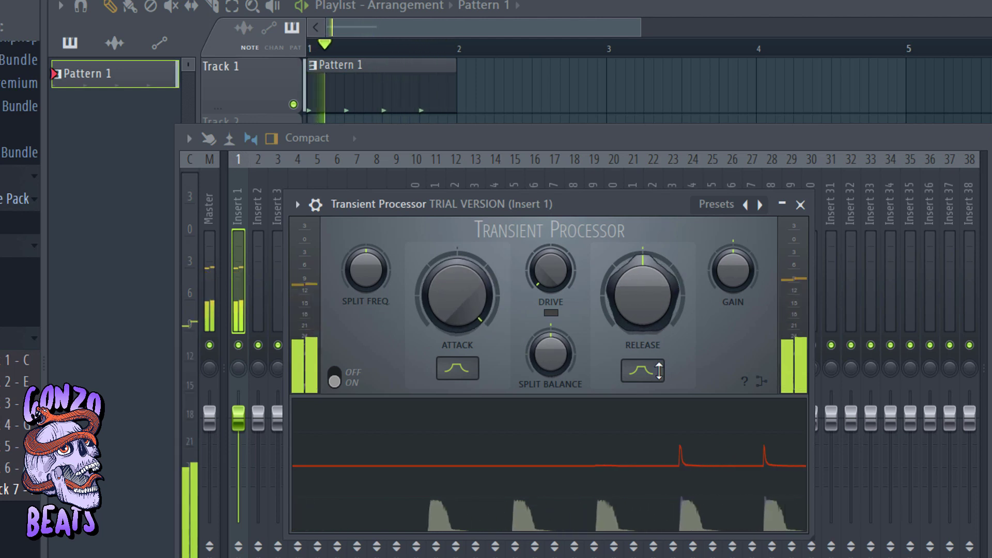
drag(654, 310, 653, 271)
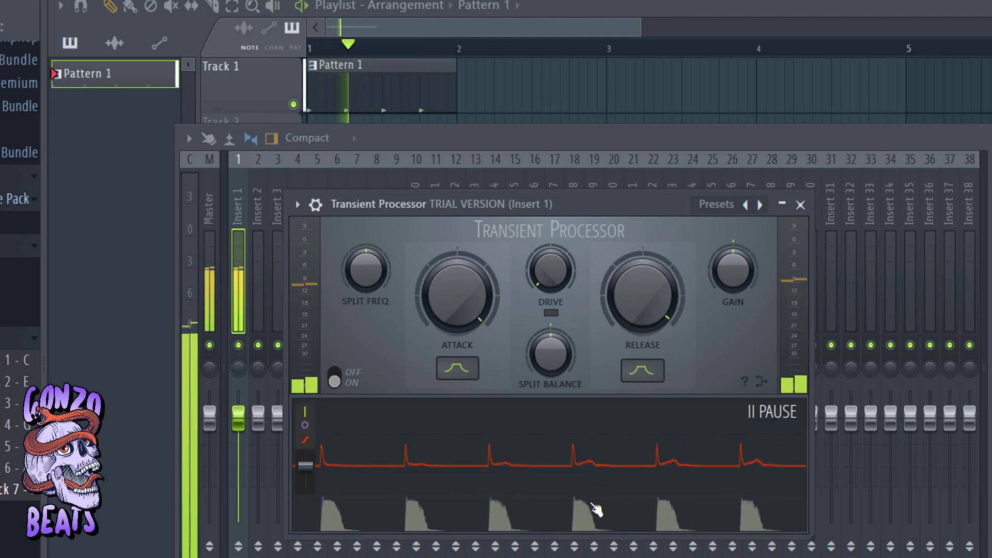
key(space)
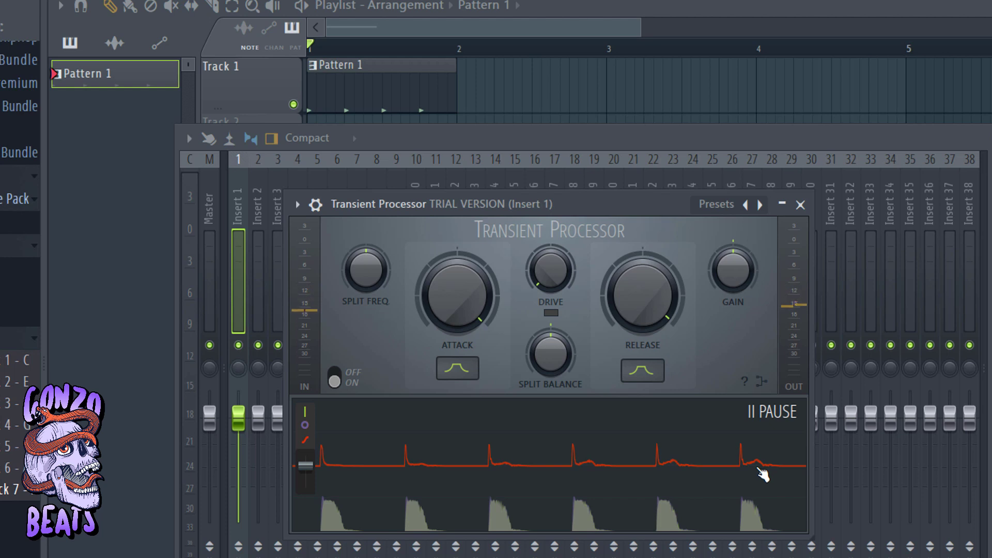
Return Release and Attack to their centre positions and keep Split Freq at its midpoint
drag(648, 330, 649, 372)
drag(472, 286, 471, 326)
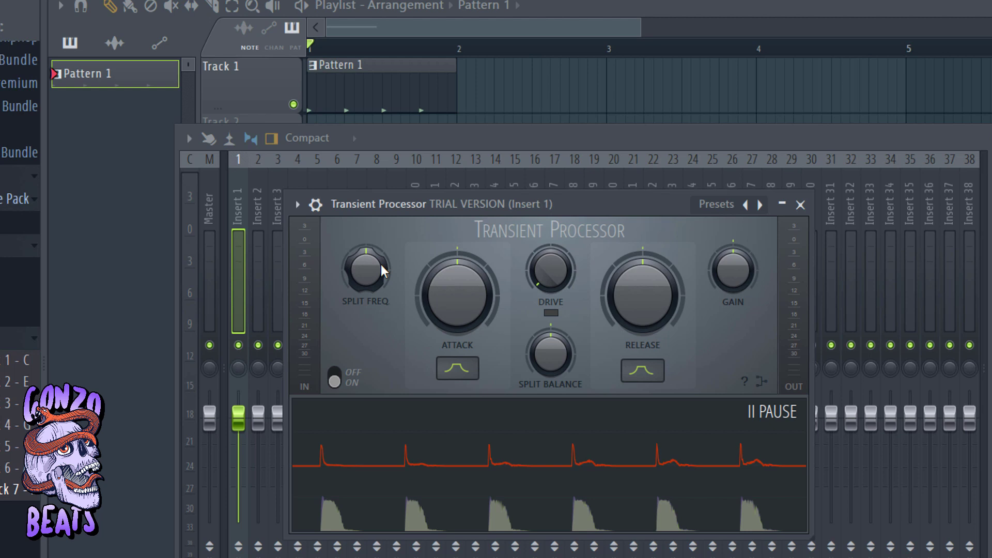
mouse_move(382, 270)
mouse_down()
mouse_move(381, 258)
mouse_move(381, 272)
mouse_up()
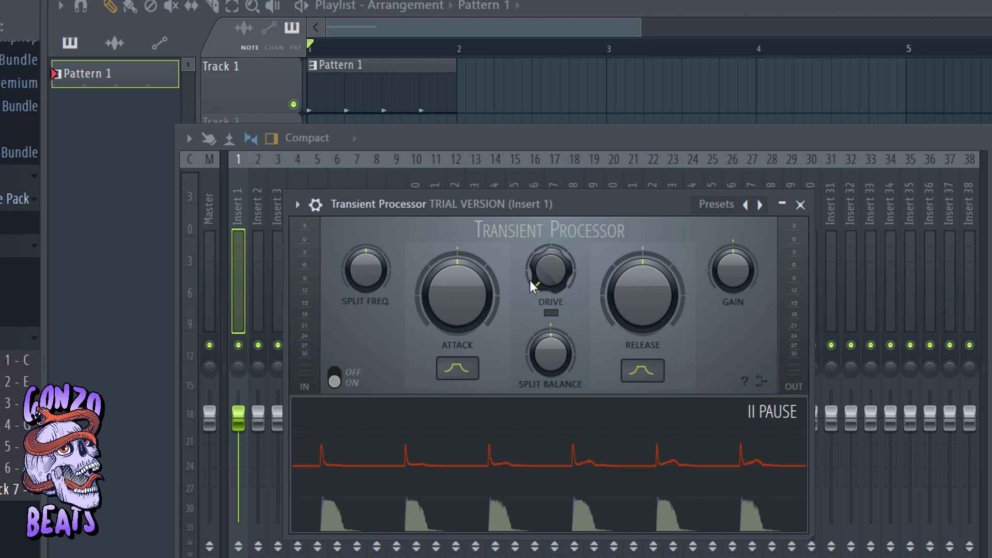
Play Pattern 1 with Attack at maximum and raise Drive to just past its midpoint
drag(487, 301, 487, 281)
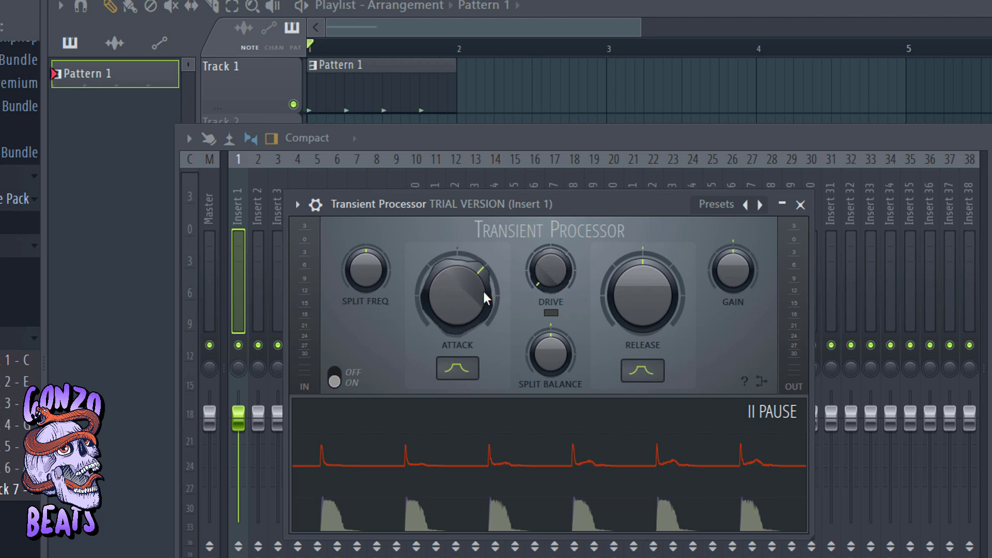
key(space)
drag(460, 294, 460, 290)
drag(545, 290, 545, 264)
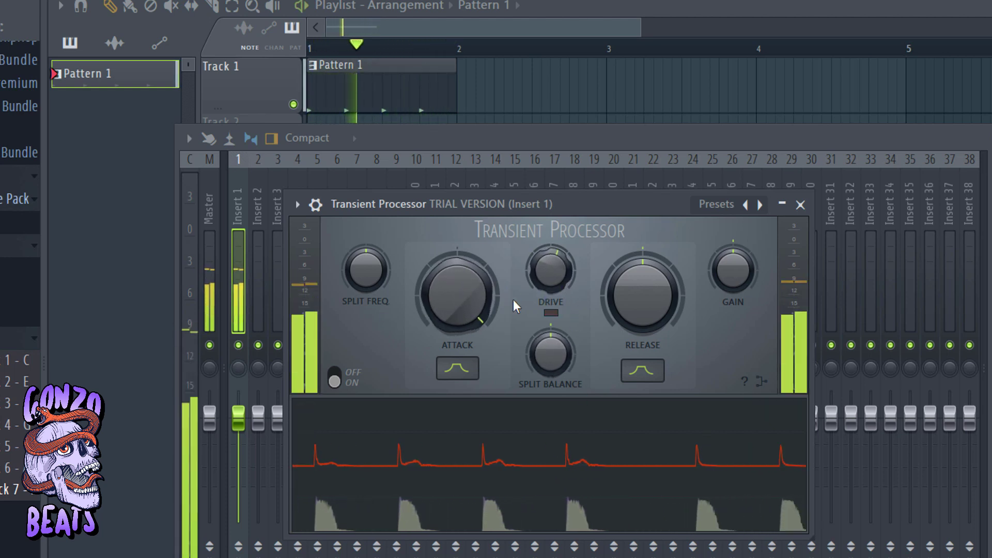
drag(544, 269, 545, 251)
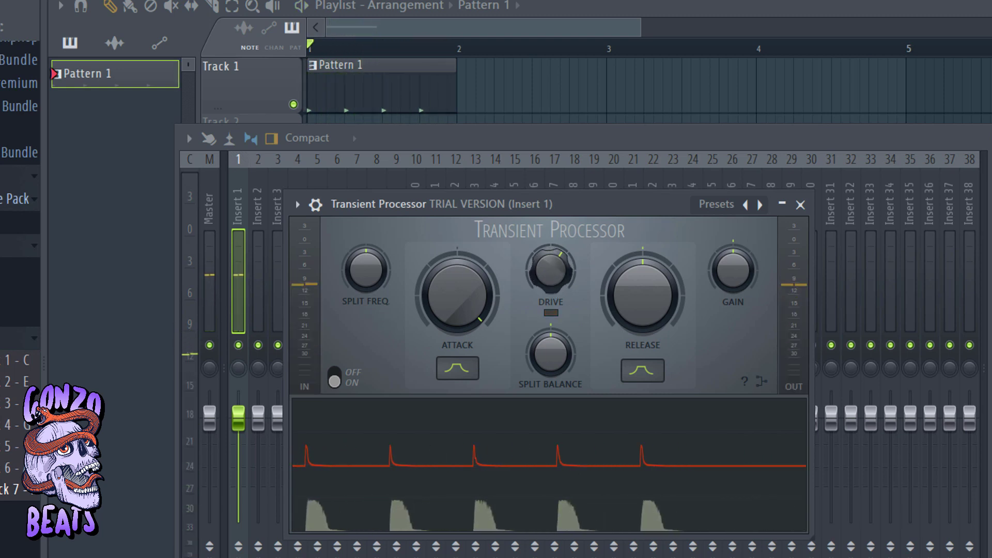
Return Attack to its centre position and turn Split Freq slightly below its midpoint
mouse_move(454, 295)
mouse_down()
mouse_move(454, 316)
mouse_move(454, 290)
mouse_up()
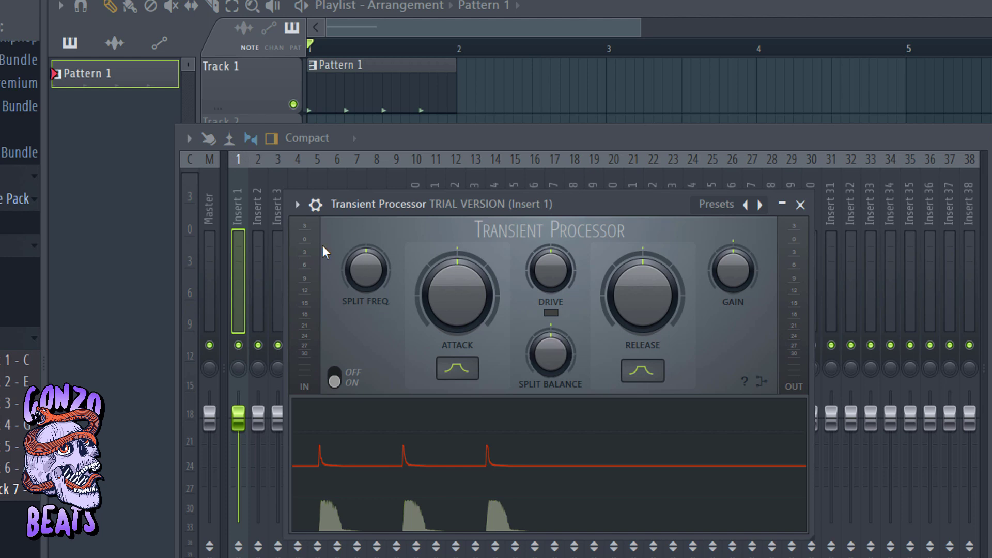
mouse_move(376, 263)
mouse_down()
mouse_move(376, 254)
mouse_move(376, 268)
mouse_up()
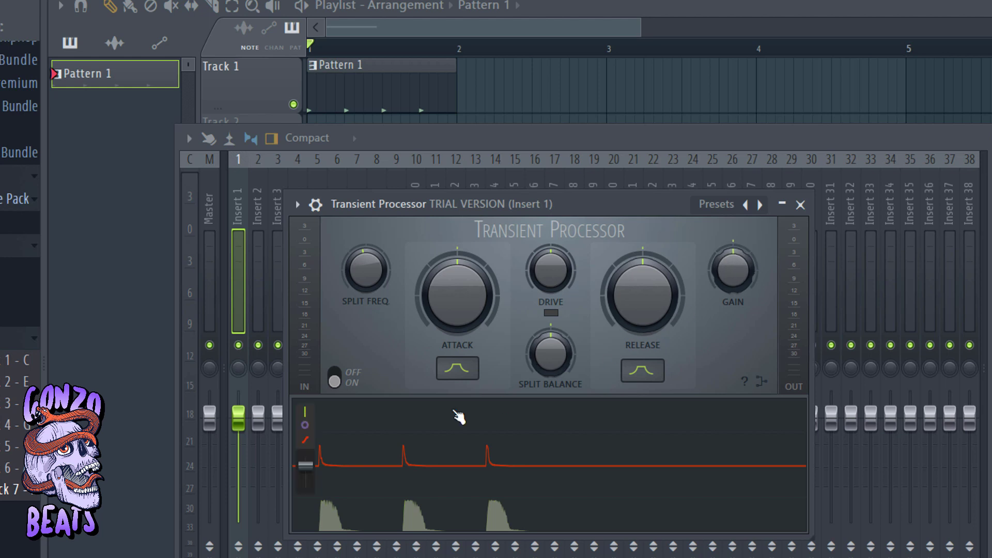
Switch the Transient Processor off and back on twice with its on/off switch
click(336, 380)
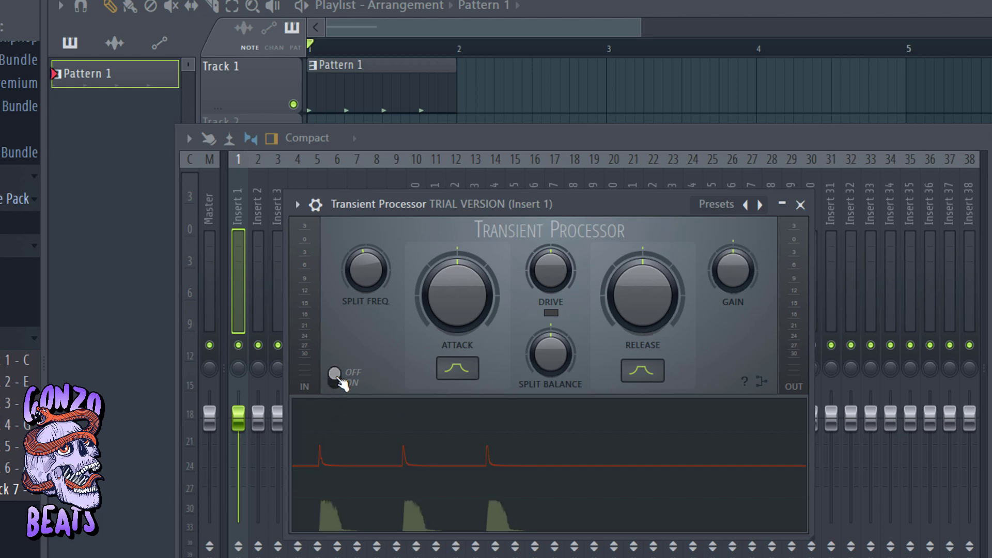
click(338, 381)
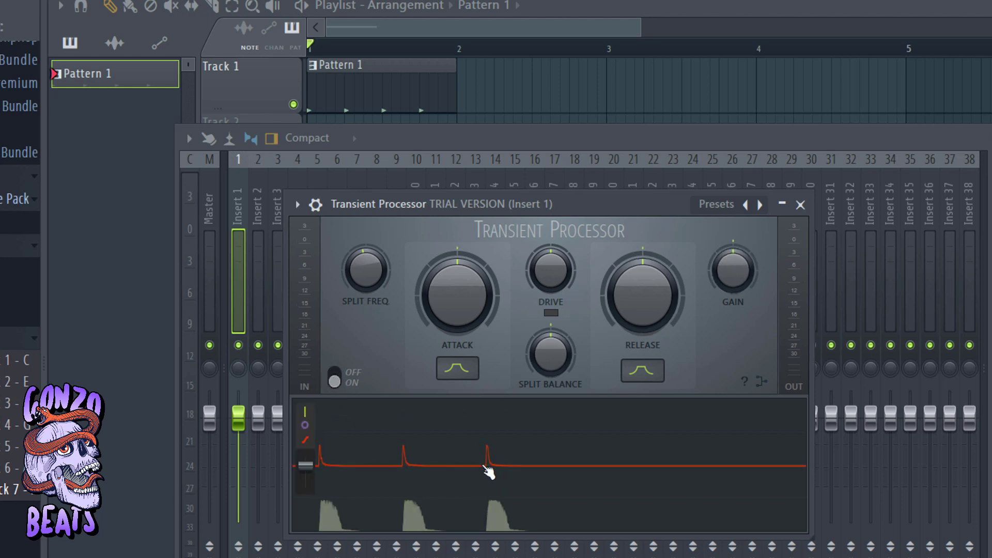
click(334, 387)
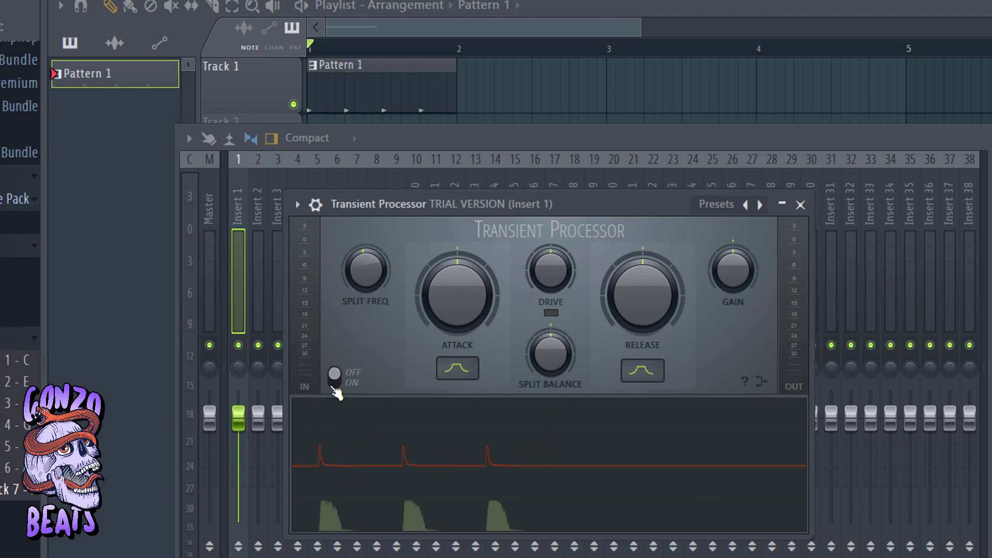
click(335, 388)
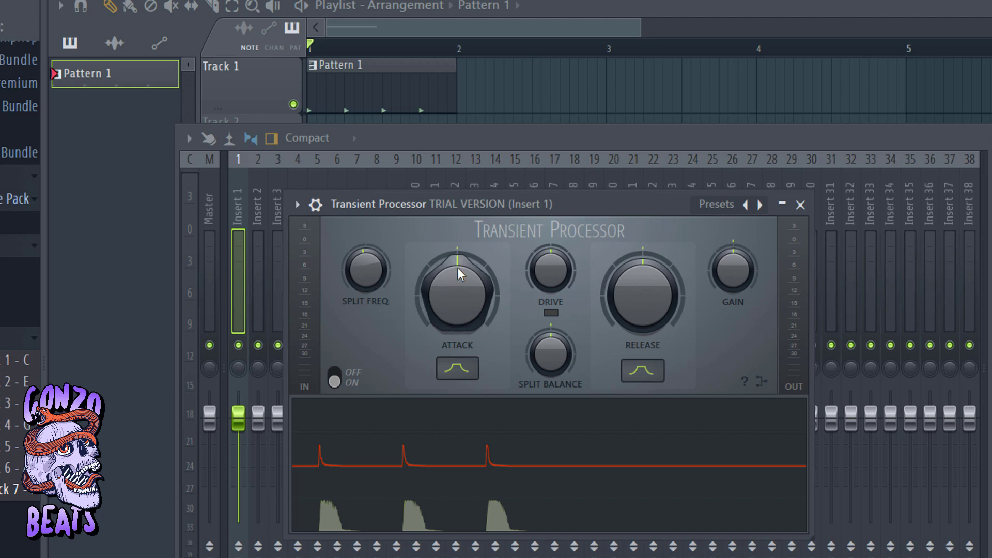
Turn Attack up to its maximum while Pattern 1 plays, and restart playback a few times to hear the kick
key(space)
drag(459, 285, 458, 208)
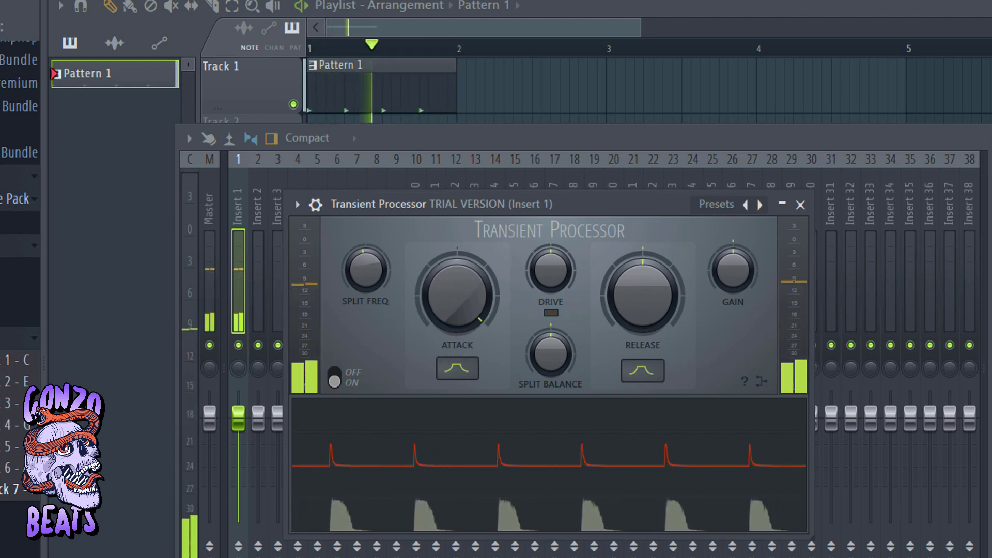
key(space)
key(space)
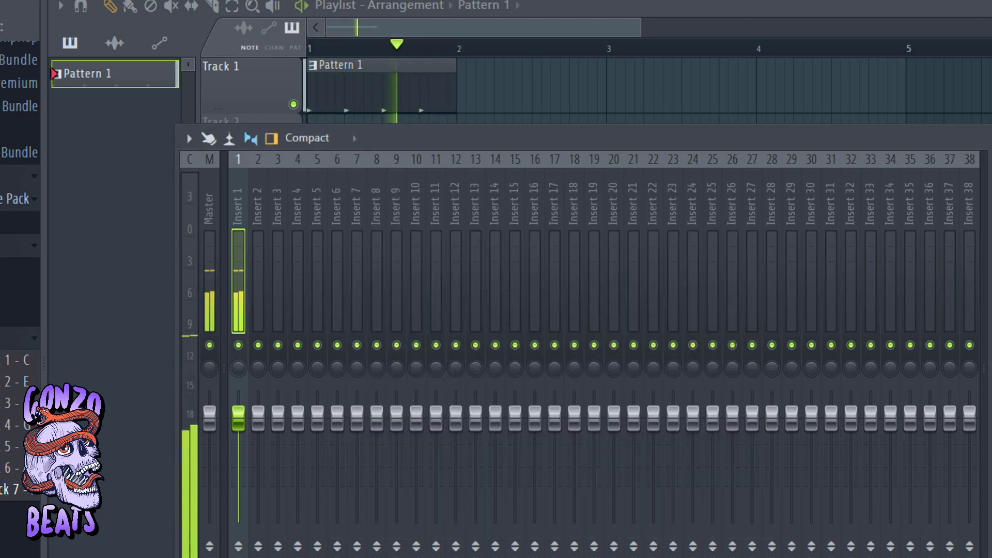
key(space)
key(space)
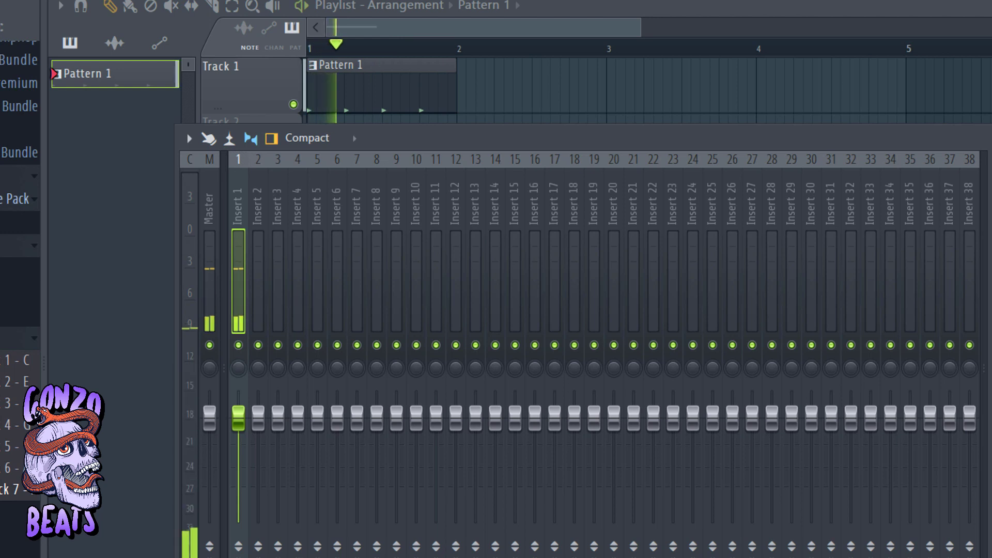
key(space)
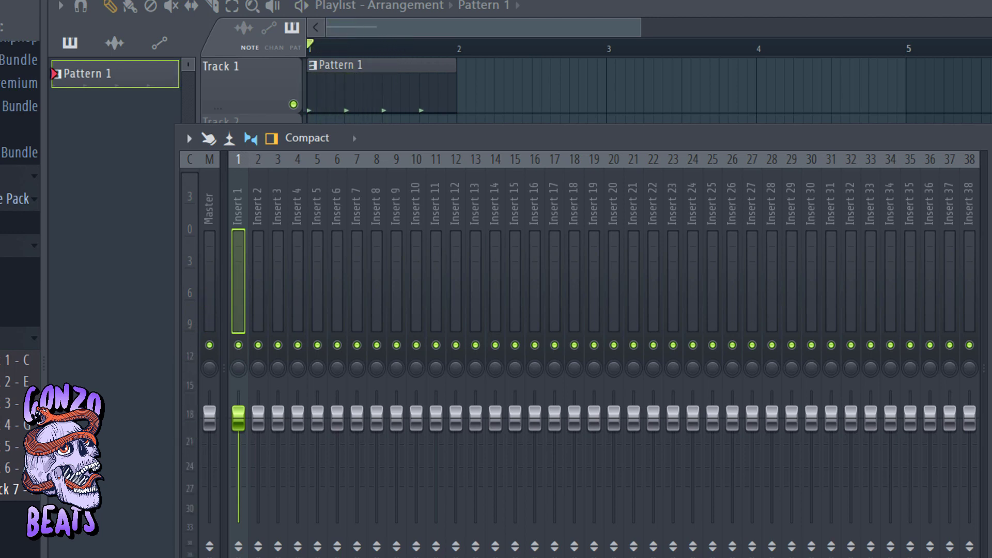
Reopen the Transient Processor on Insert 1, move its window higher over the mixer, and close it
click(991, 207)
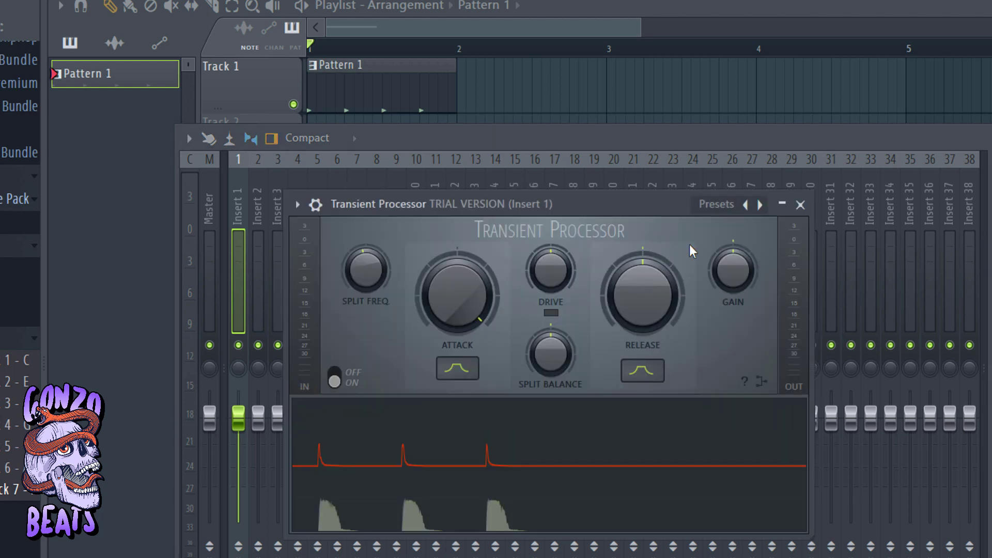
drag(497, 207, 506, 170)
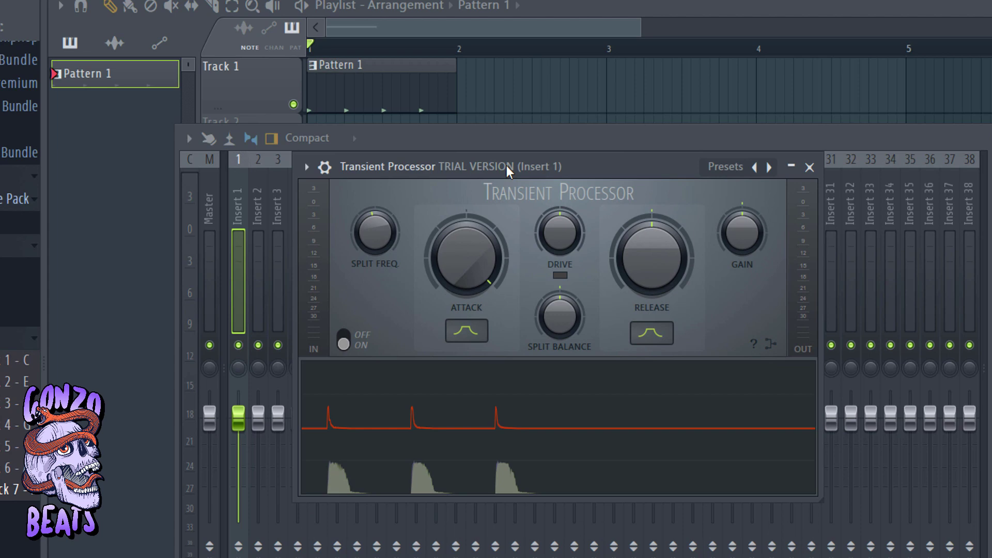
mouse_move(445, 265)
mouse_down()
mouse_move(444, 326)
mouse_move(445, 265)
mouse_up()
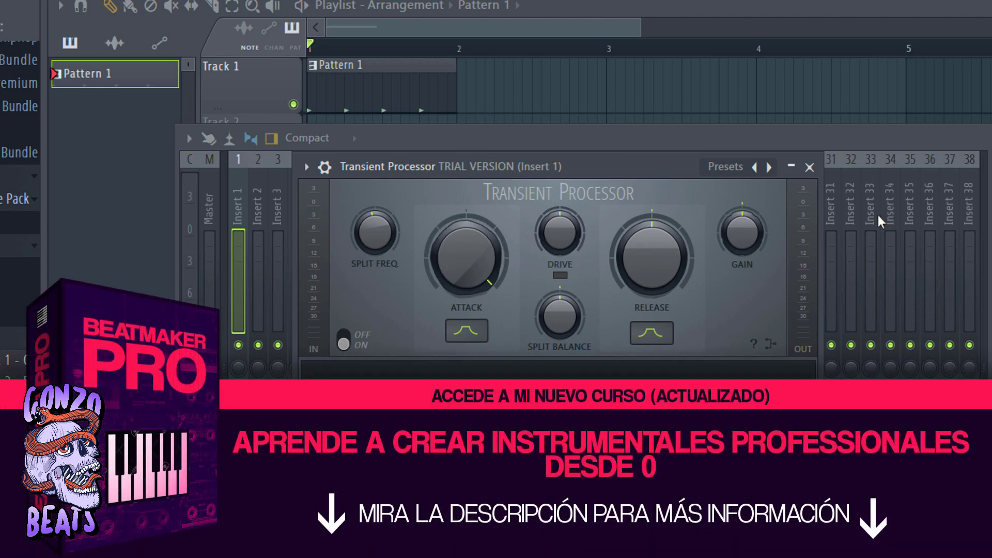
key(Escape)
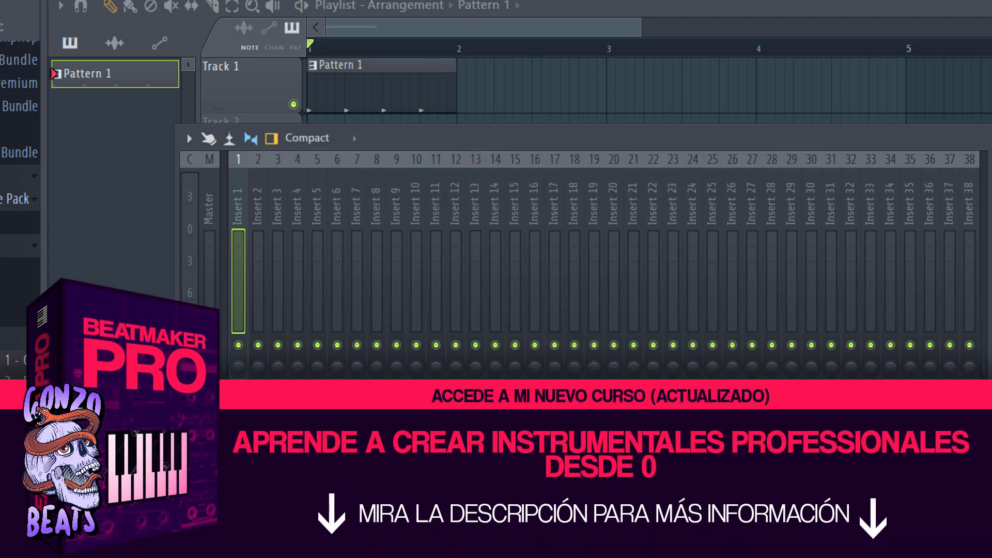